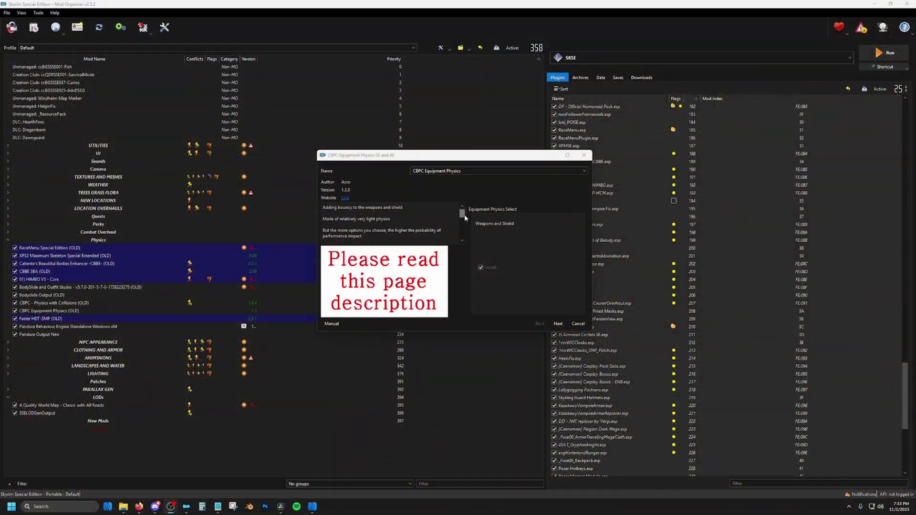
# Step: Accept the default sword and shield physics options and complete the CBPC Equipment Physics install
pyautogui.moveTo(466, 215)
pyautogui.mouseDown()
pyautogui.moveTo(464, 244)
pyautogui.moveTo(465, 214)
pyautogui.mouseUp()
pyautogui.click(558, 323)
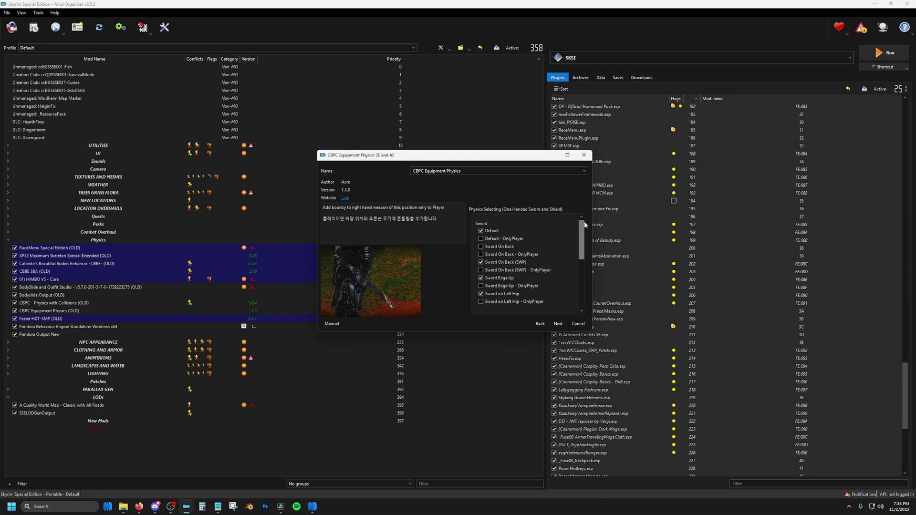
pyautogui.moveTo(585, 228); pyautogui.dragTo(582, 290)
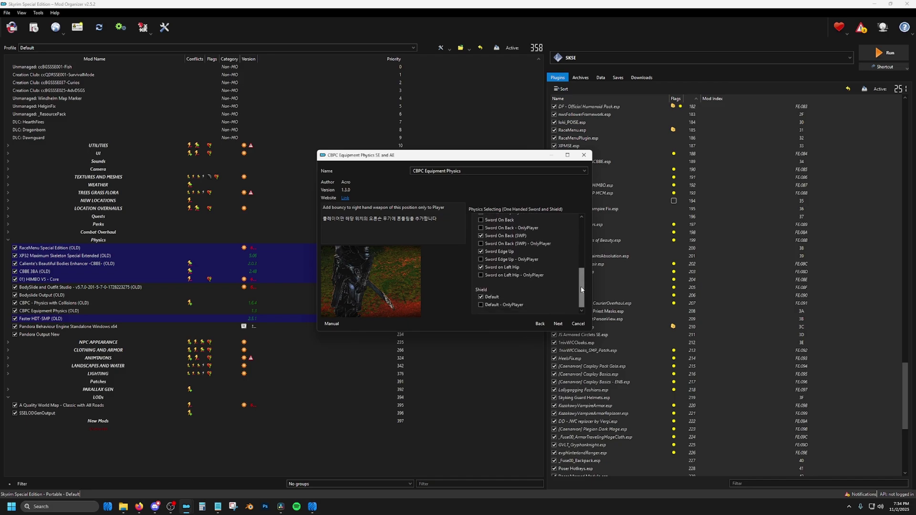
pyautogui.click(558, 324)
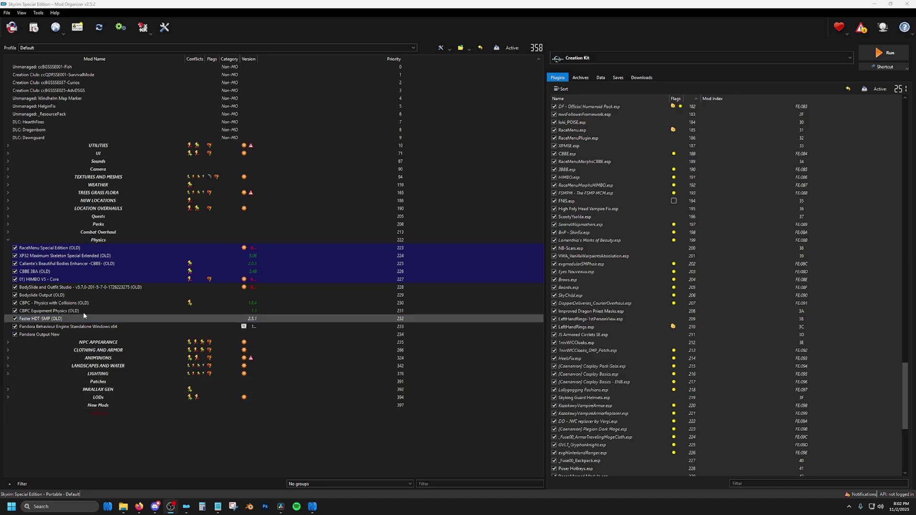
pyautogui.rightClick(56, 296)
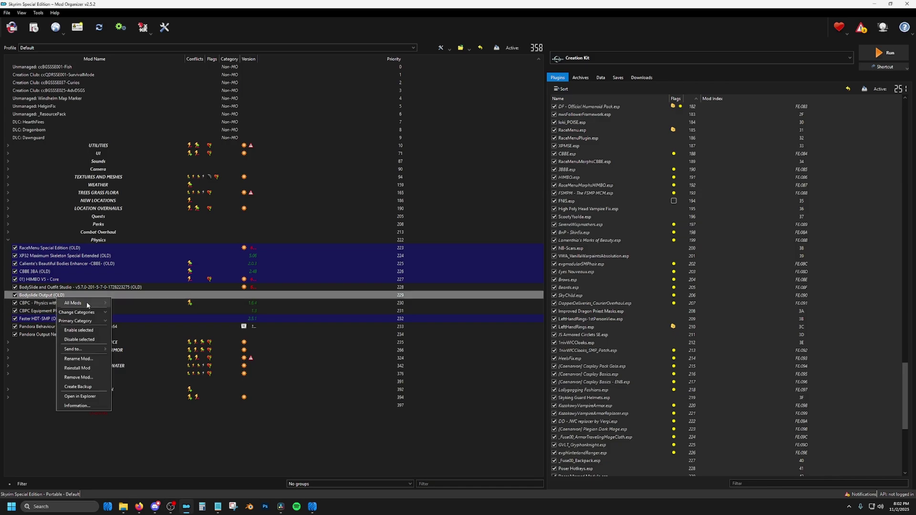
pyautogui.moveTo(83, 303)
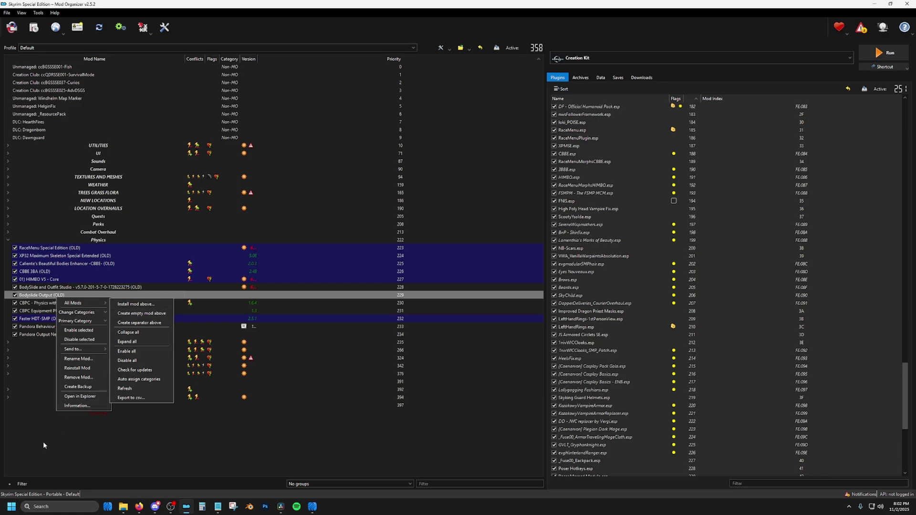
pyautogui.click(39, 443)
pyautogui.click(34, 322)
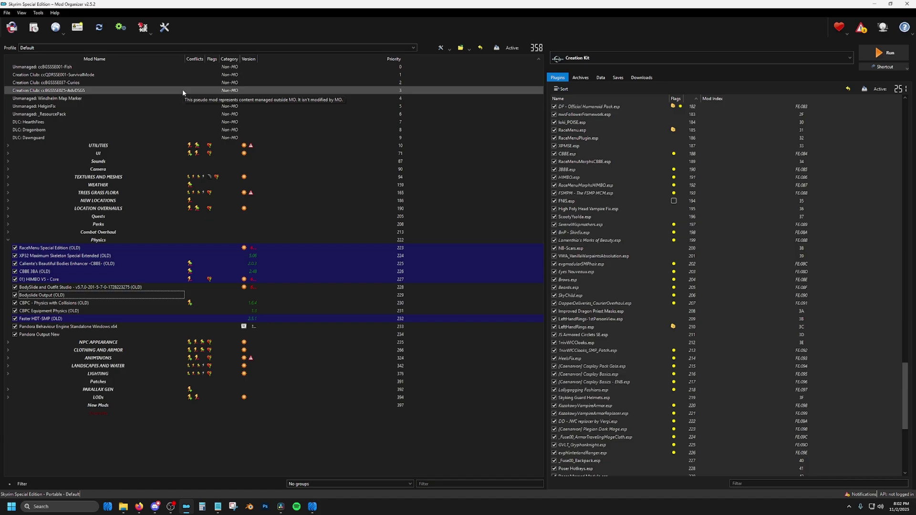
# Step: Add BodySlide x64.exe from the CalienteTools\BodySlide folder as a new executable
pyautogui.click(120, 27)
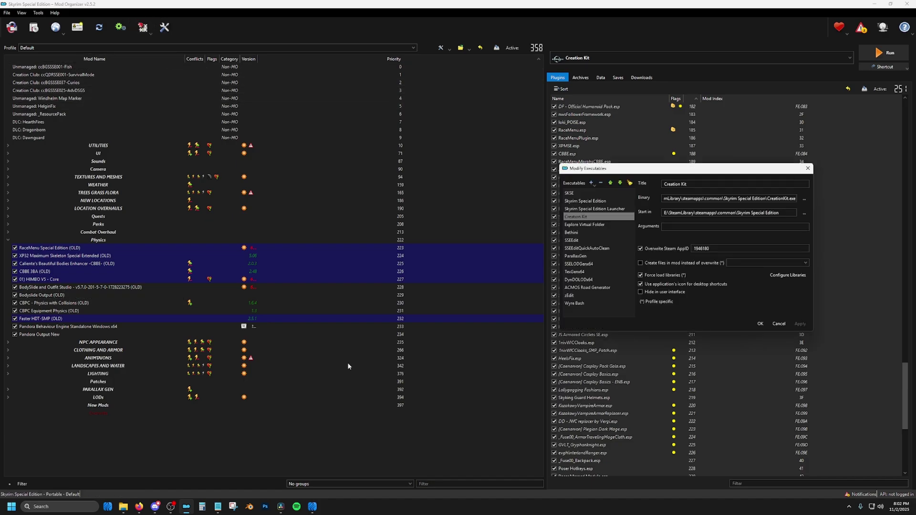
pyautogui.click(592, 183)
pyautogui.click(607, 193)
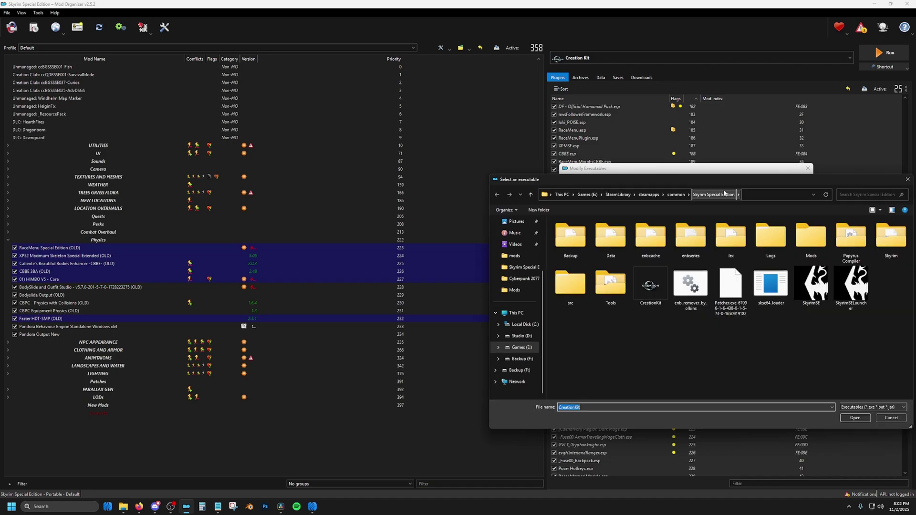
pyautogui.click(757, 191)
pyautogui.hotkey('ctrl', 'v')
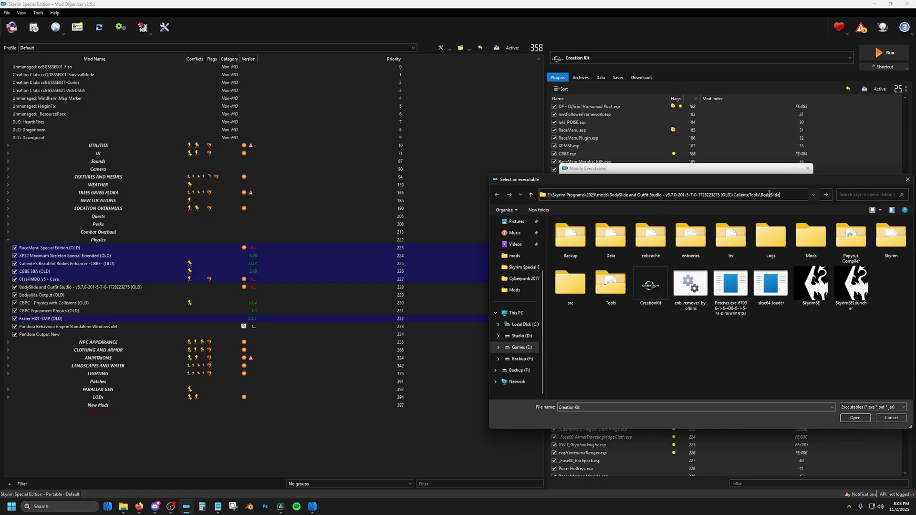
pyautogui.press('Return')
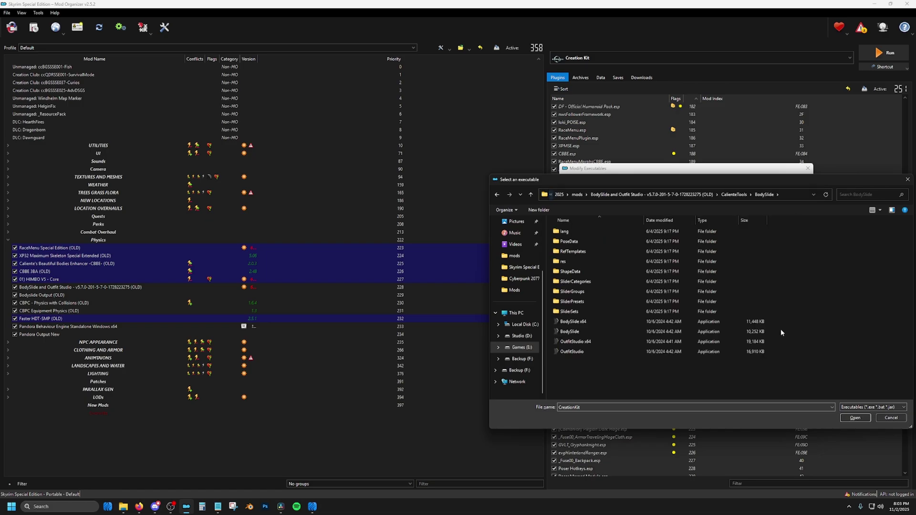
pyautogui.click(585, 323)
pyautogui.click(856, 418)
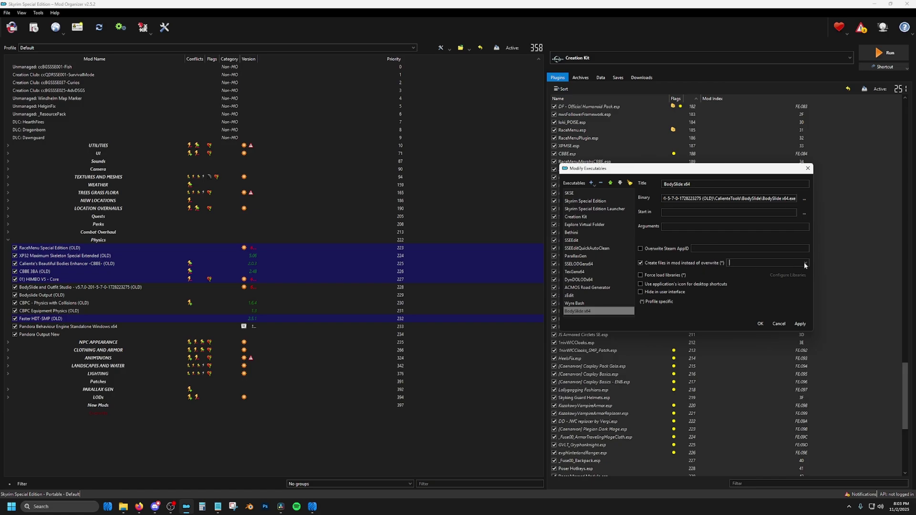
pyautogui.write('body')
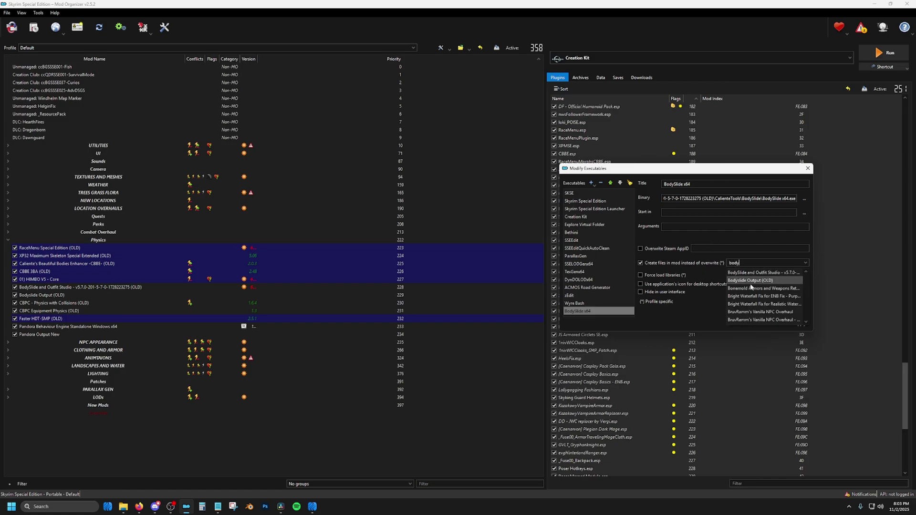
# Step: Send BodySlide x64 output into Bodyslide Output (OLD) and move it up the list
pyautogui.click(751, 280)
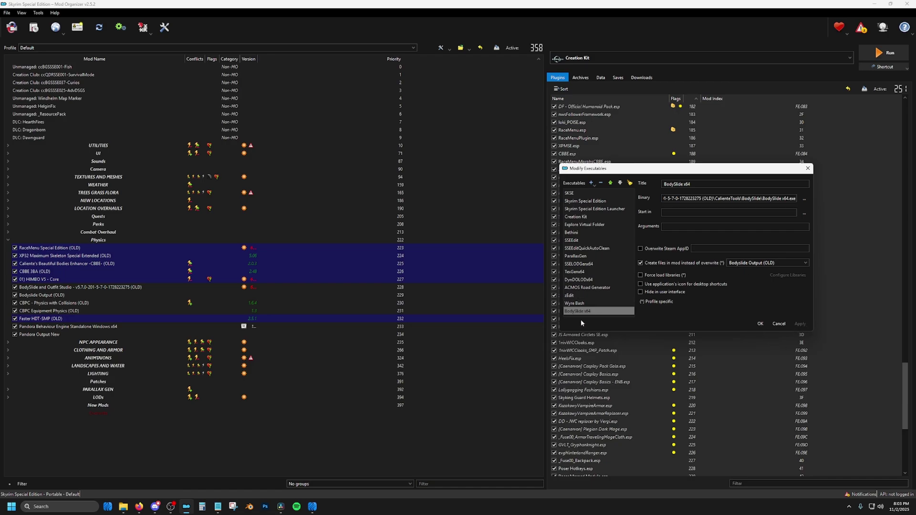
pyautogui.click(611, 184)
pyautogui.click(611, 183)
pyautogui.click(611, 183)
pyautogui.click(611, 184)
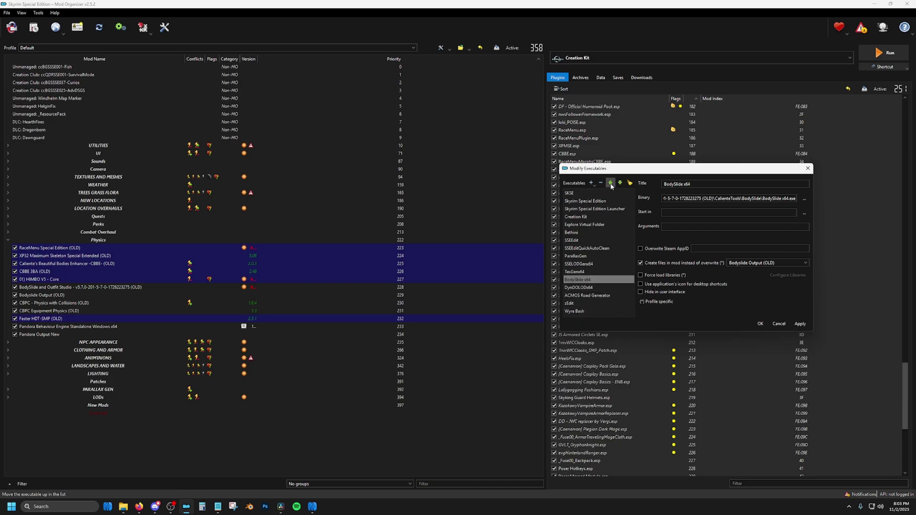
pyautogui.click(611, 183)
pyautogui.click(610, 183)
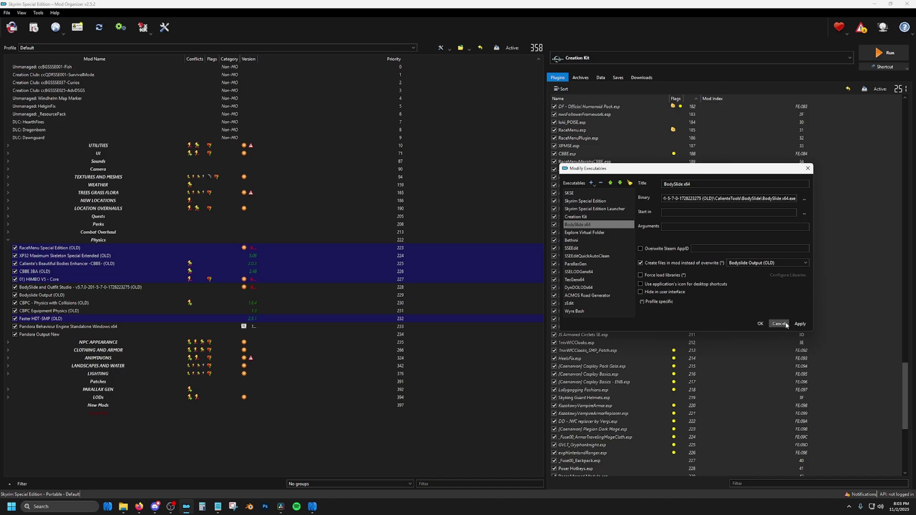
# Step: Save the executable settings, then run BodySlide x64 from the executables dropdown
pyautogui.click(762, 324)
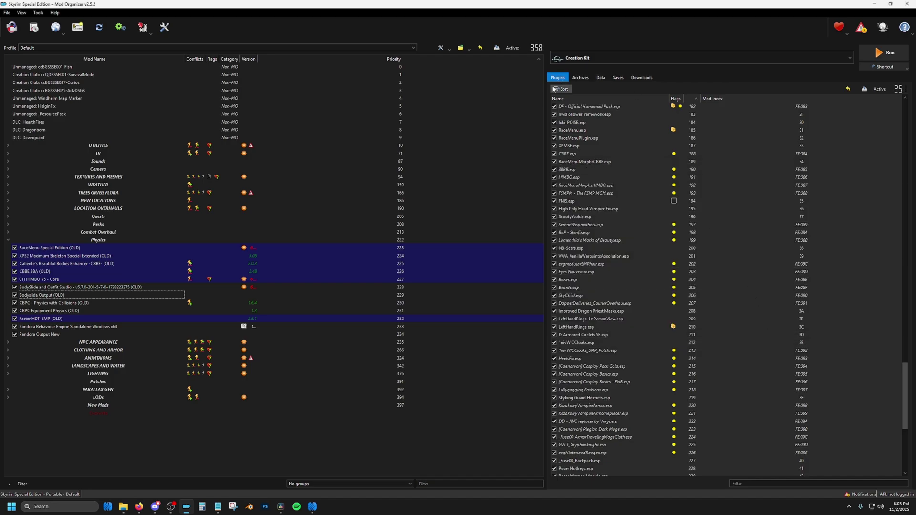
pyautogui.click(669, 58)
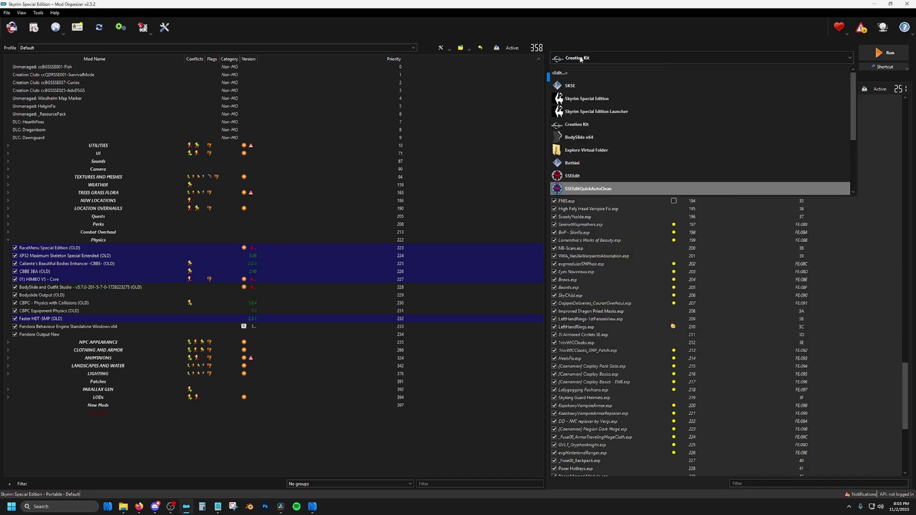
pyautogui.click(640, 138)
pyautogui.click(880, 53)
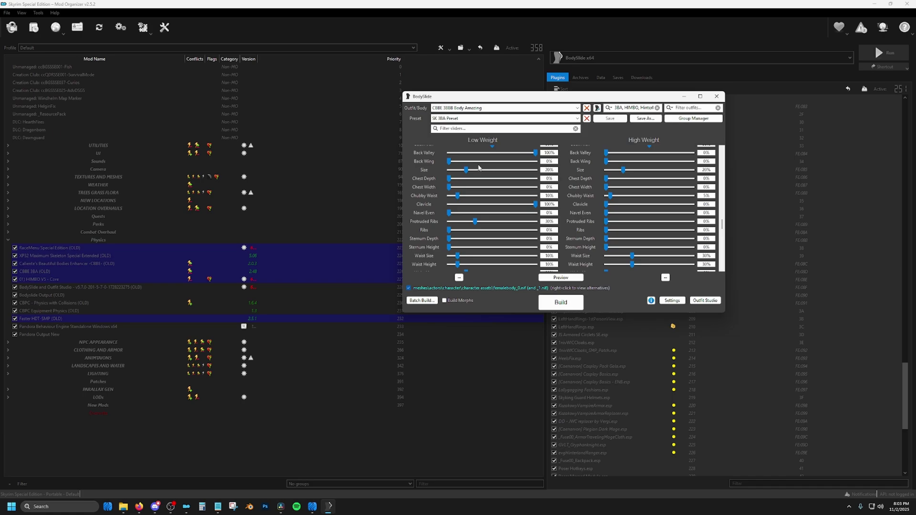
# Step: Keep CBBE 3BBB Body Amazing as the body and SK 3BA Preset as the preset
pyautogui.click(492, 107)
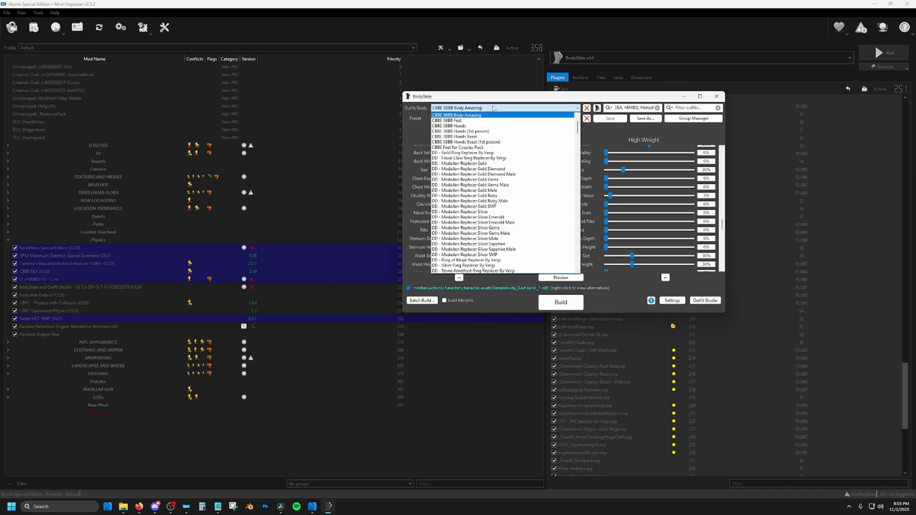
pyautogui.click(507, 117)
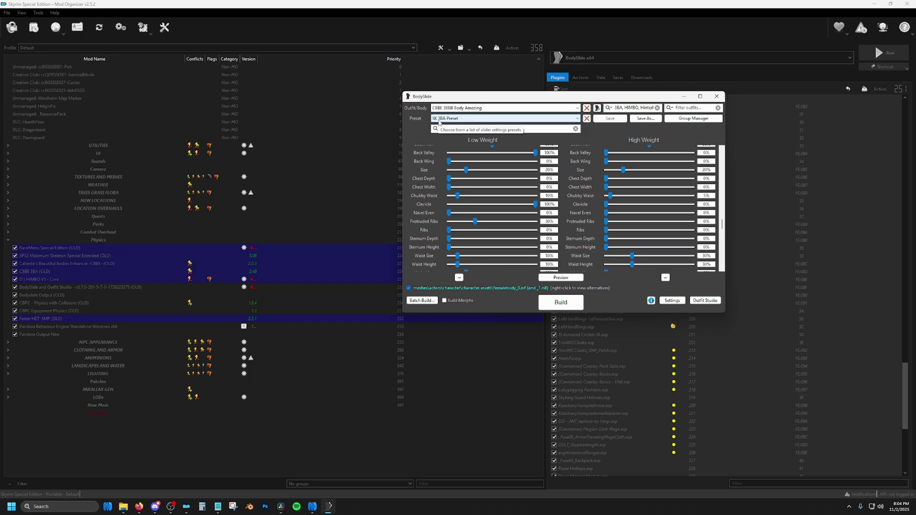
pyautogui.click(456, 120)
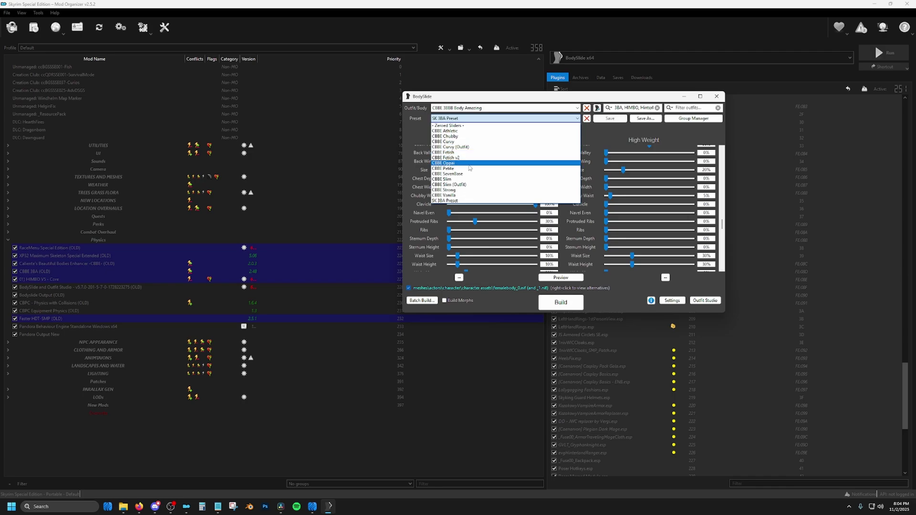
pyautogui.click(427, 266)
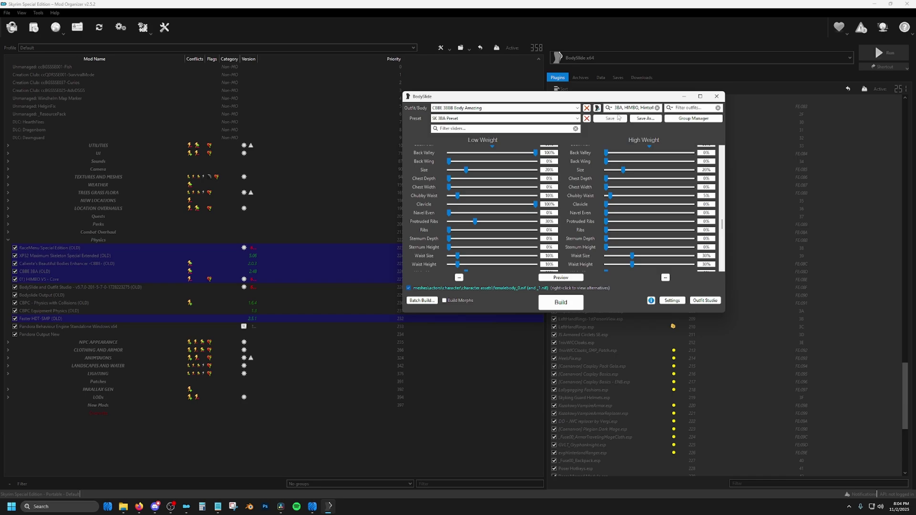
# Step: Confirm the outfit groups in the group filter chooser, then close BodySlide
pyautogui.click(611, 107)
pyautogui.click(610, 108)
pyautogui.click(627, 118)
pyautogui.click(566, 248)
pyautogui.click(424, 301)
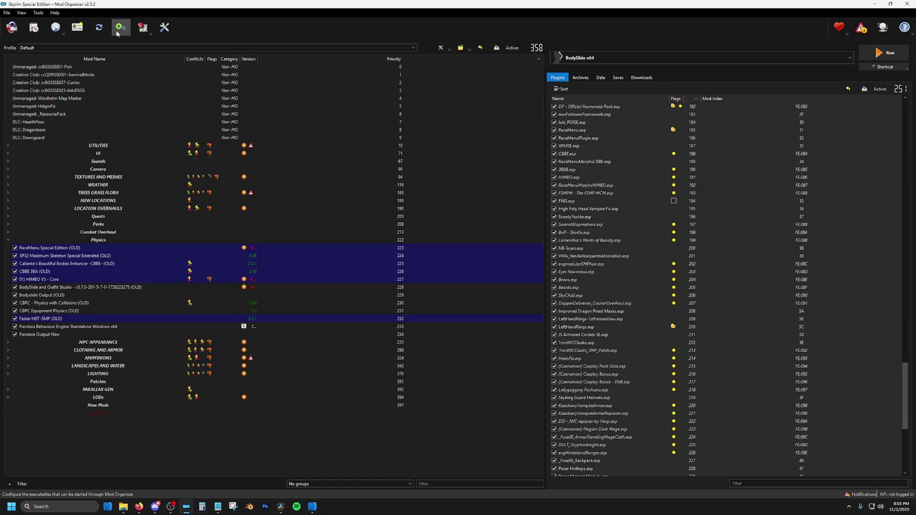
# Step: Open the Pandora mod folder in Explorer, copy its address-bar path, and close Explorer
pyautogui.rightClick(89, 327)
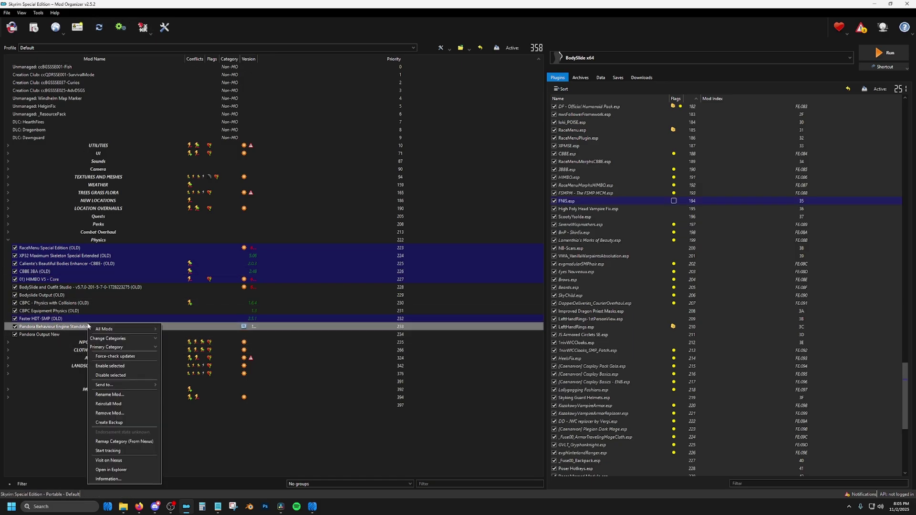
pyautogui.click(136, 468)
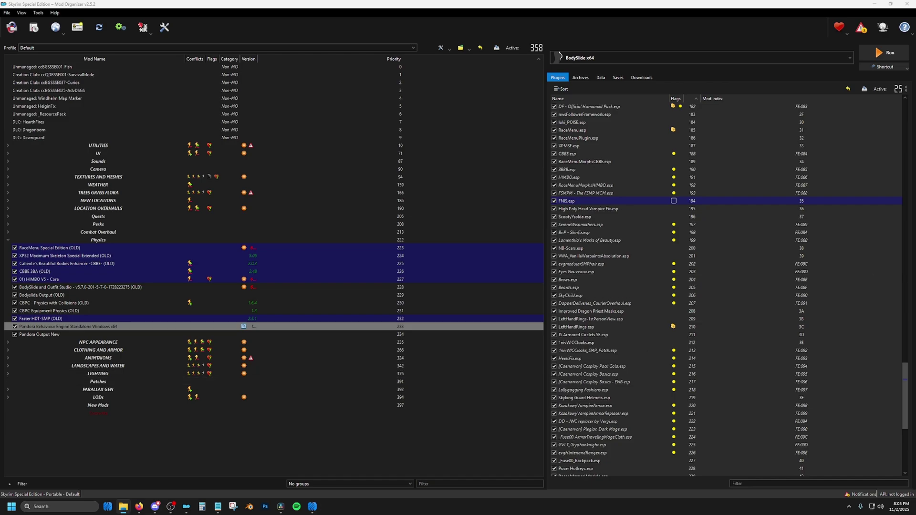
pyautogui.click(635, 146)
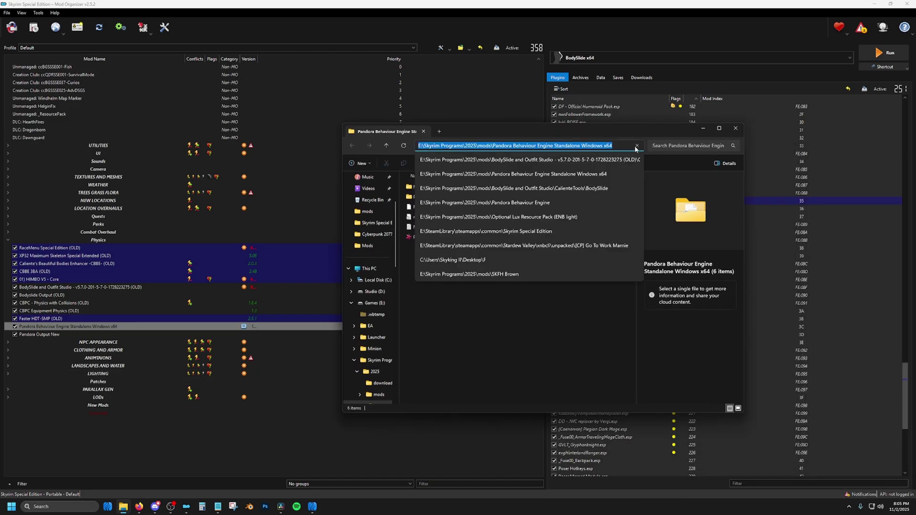
pyautogui.click(735, 130)
# Step: Add Pandora Behaviour Engine+.exe from the copied Pandora folder as a new executable
pyautogui.click(120, 27)
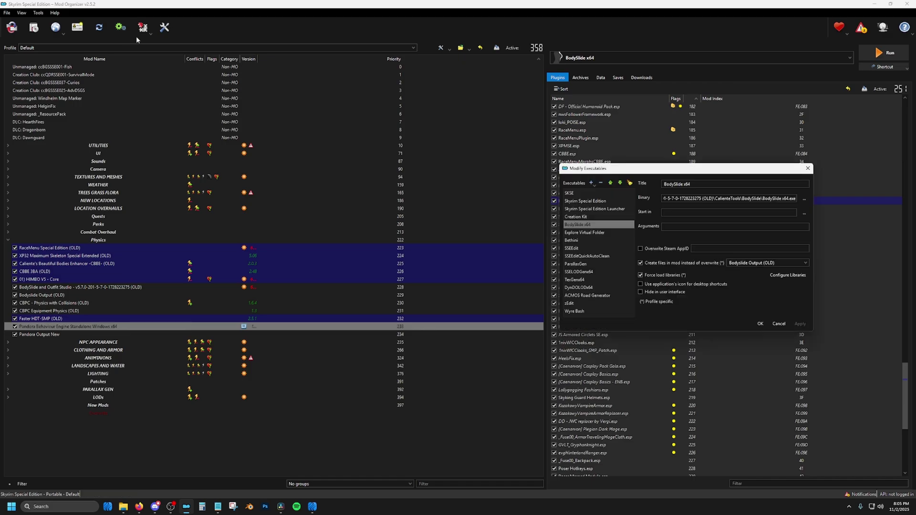
pyautogui.click(590, 184)
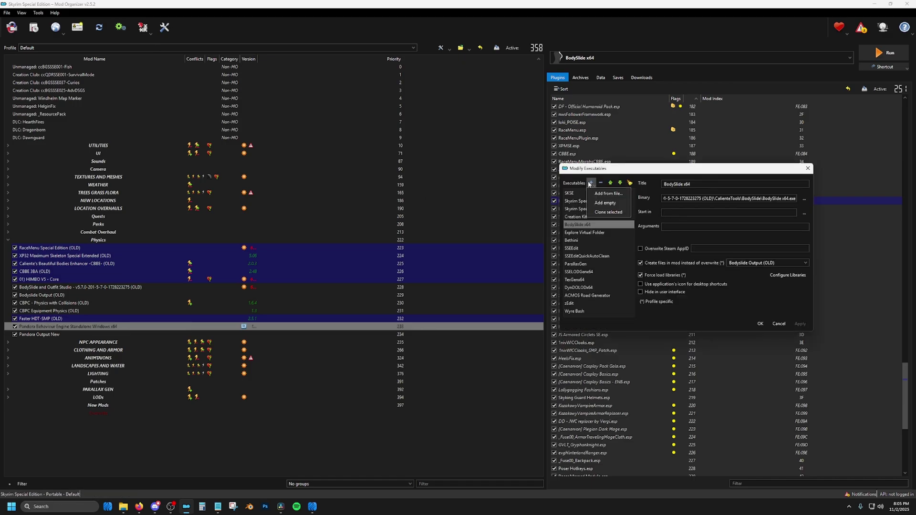
pyautogui.click(609, 193)
pyautogui.click(788, 195)
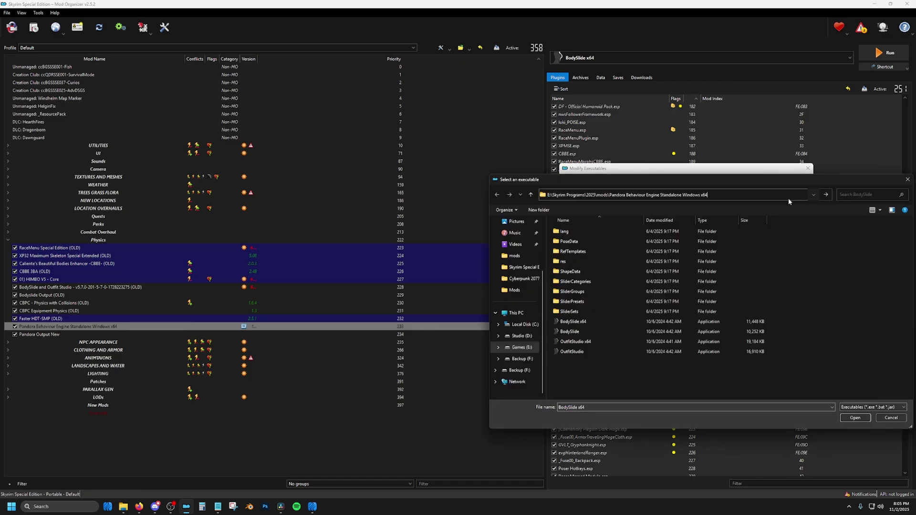
pyautogui.press('Return')
pyautogui.click(585, 252)
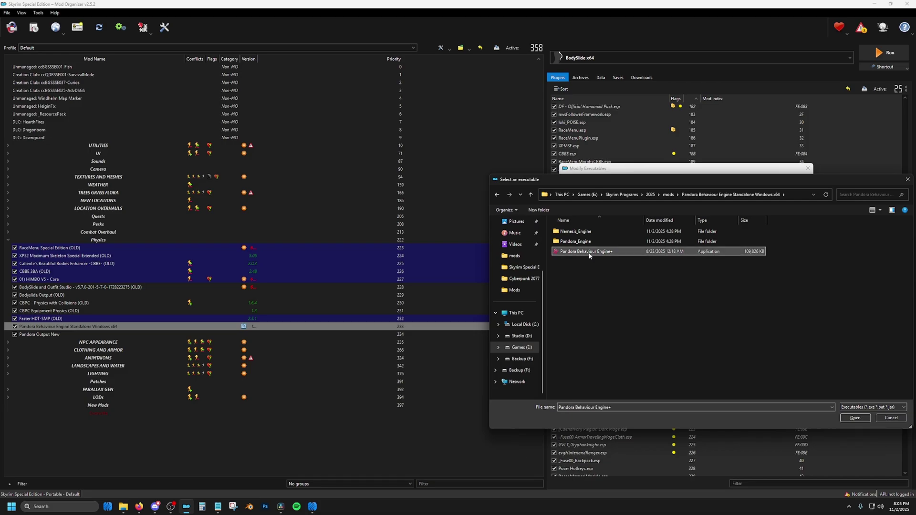
pyautogui.click(856, 418)
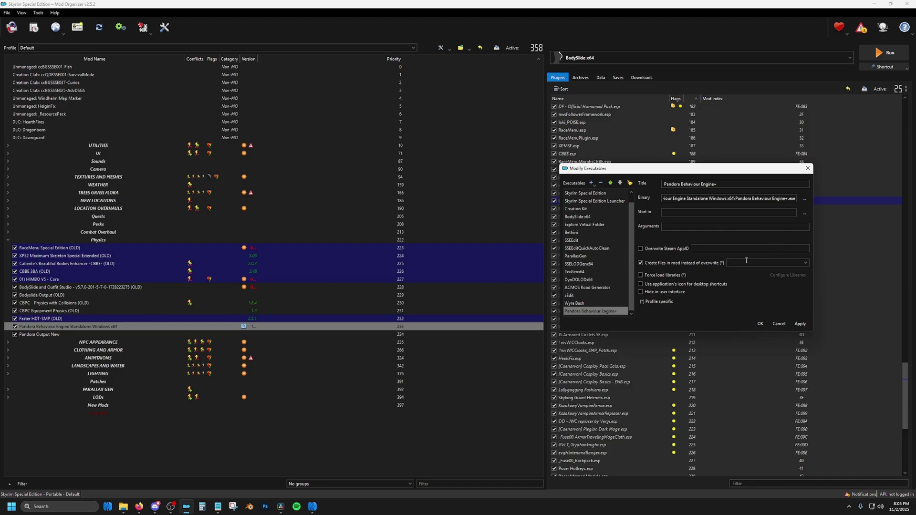
pyautogui.write('ppandor')
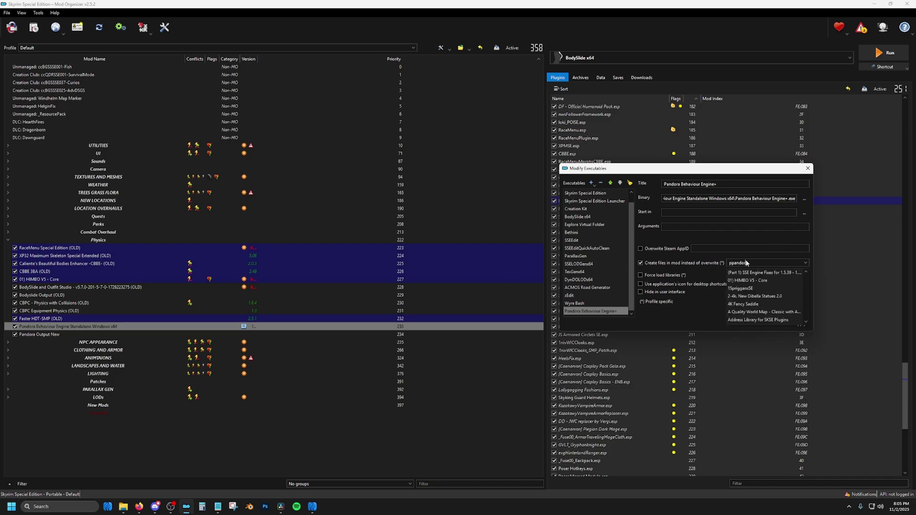
# Step: Set Pandora Behaviour Engine+ to write into Pandora Output New and apply
pyautogui.hotkey('ctrl', 'a')
pyautogui.press('BackSpace')
pyautogui.write('pandor')
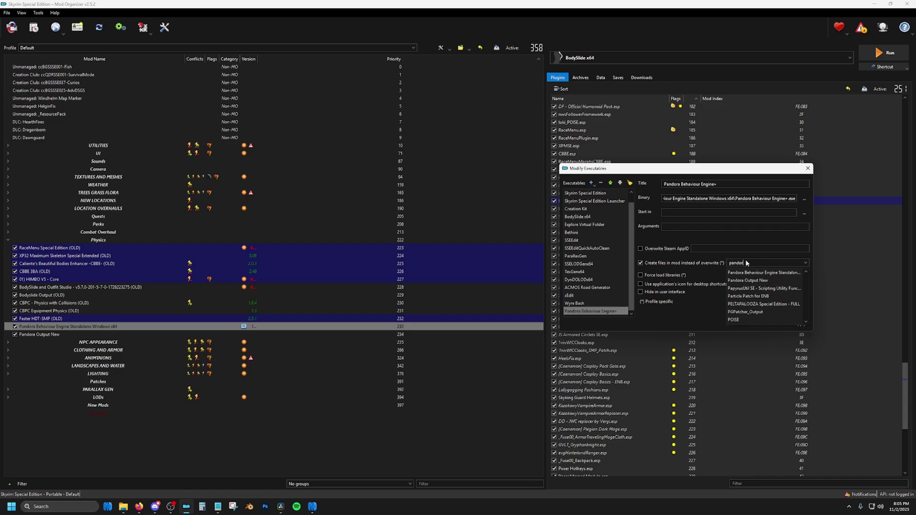
pyautogui.click(750, 280)
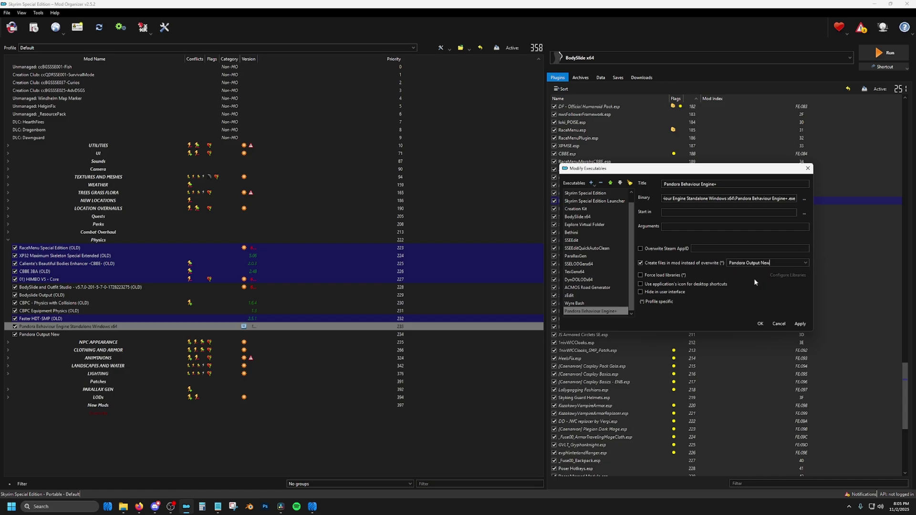
pyautogui.click(800, 325)
pyautogui.click(761, 324)
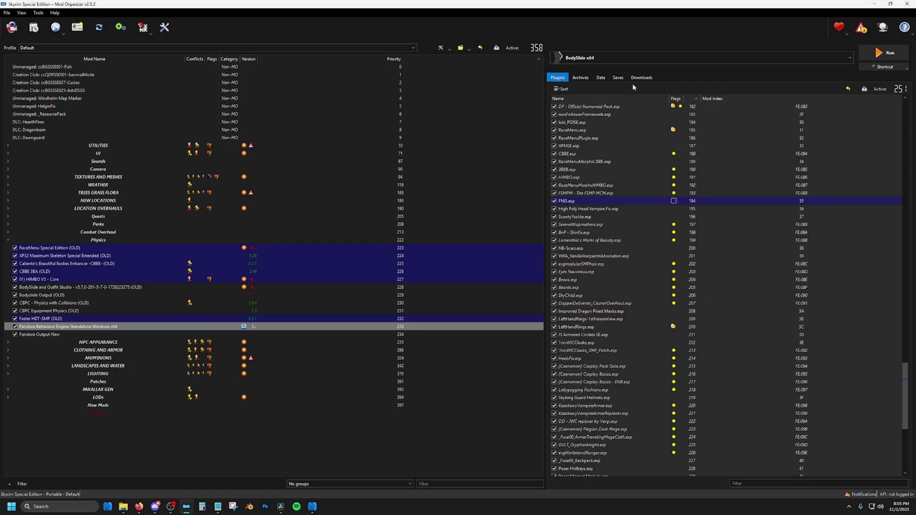
# Step: Move Pandora Behaviour Engine+ up to sit right below BodySlide x64 and save
pyautogui.click(143, 28)
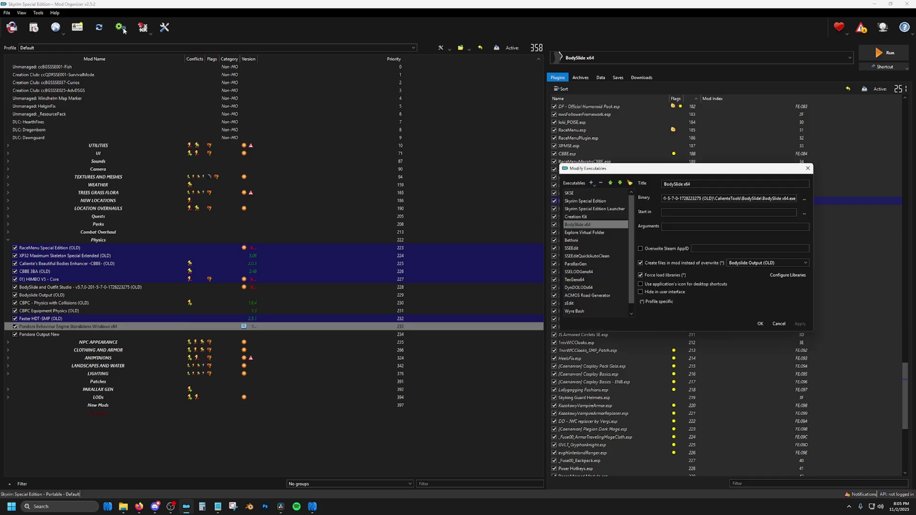
pyautogui.scroll(-2, 594, 286)
pyautogui.click(593, 313)
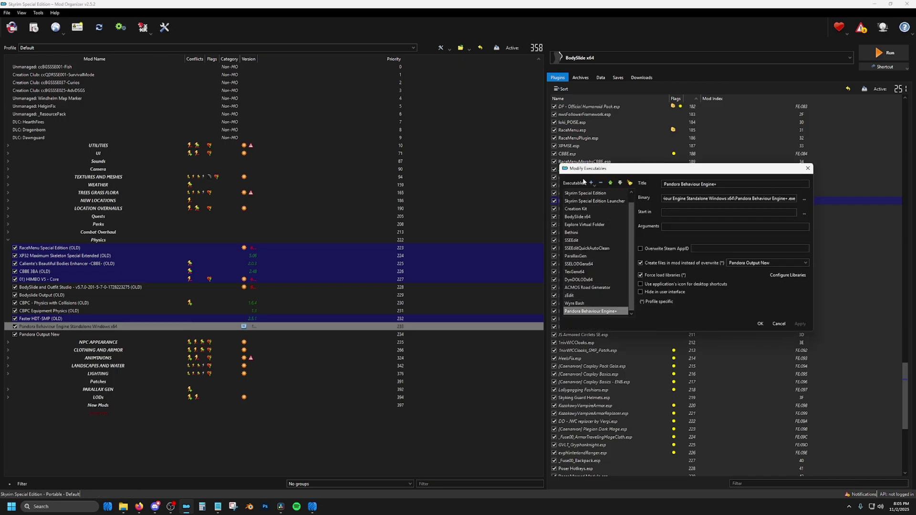
pyautogui.click(611, 185)
pyautogui.click(610, 184)
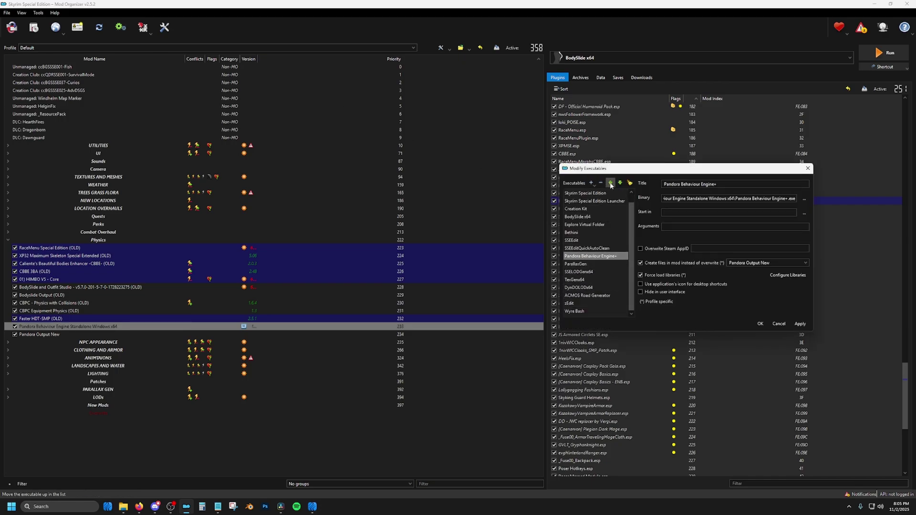
pyautogui.click(610, 185)
pyautogui.click(610, 185)
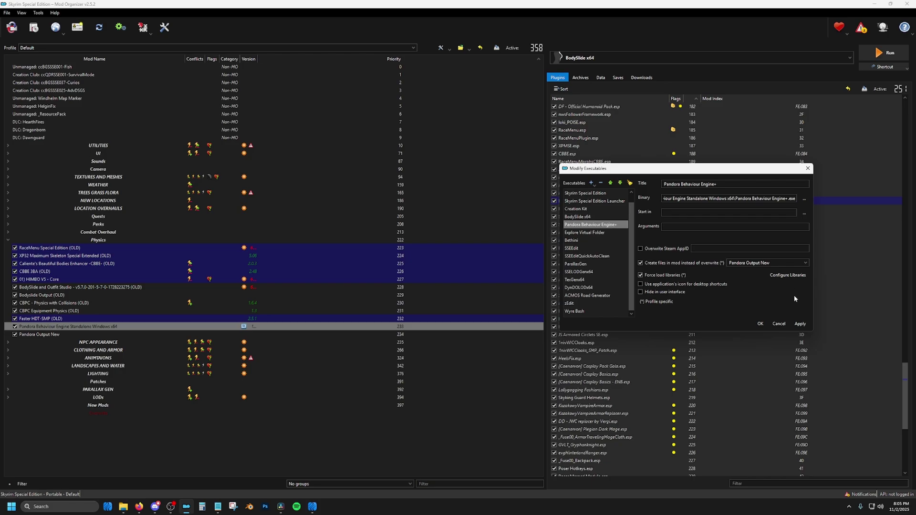
pyautogui.click(799, 324)
pyautogui.click(761, 323)
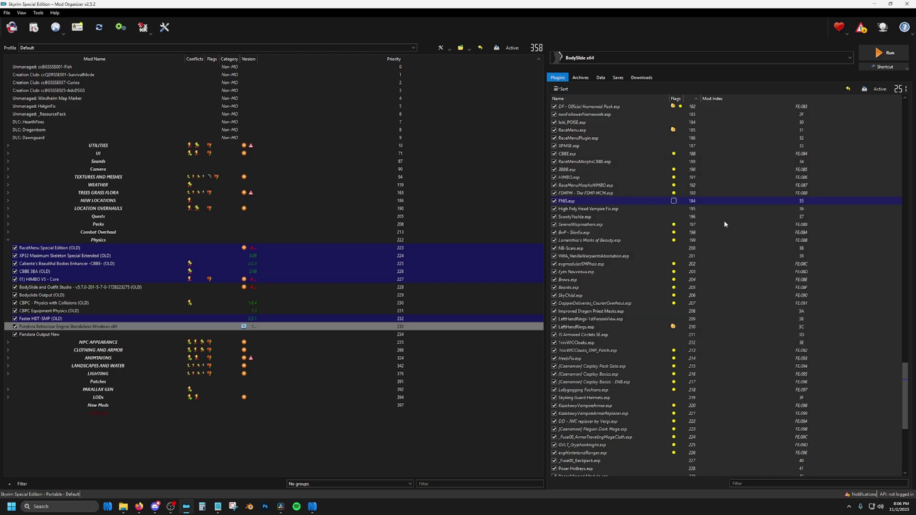
# Step: Run Pandora Behaviour Engine+, generate the 739 behaviour animations, and close Pandora
pyautogui.click(631, 57)
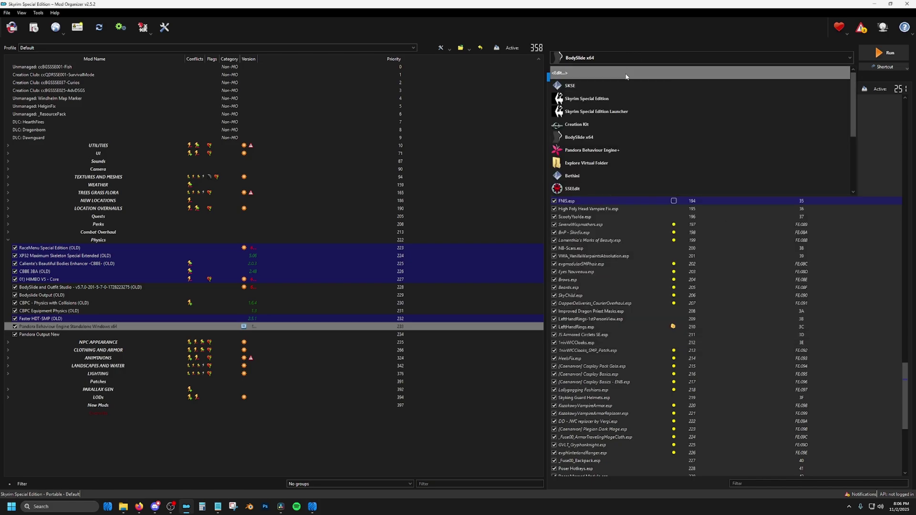
pyautogui.click(623, 149)
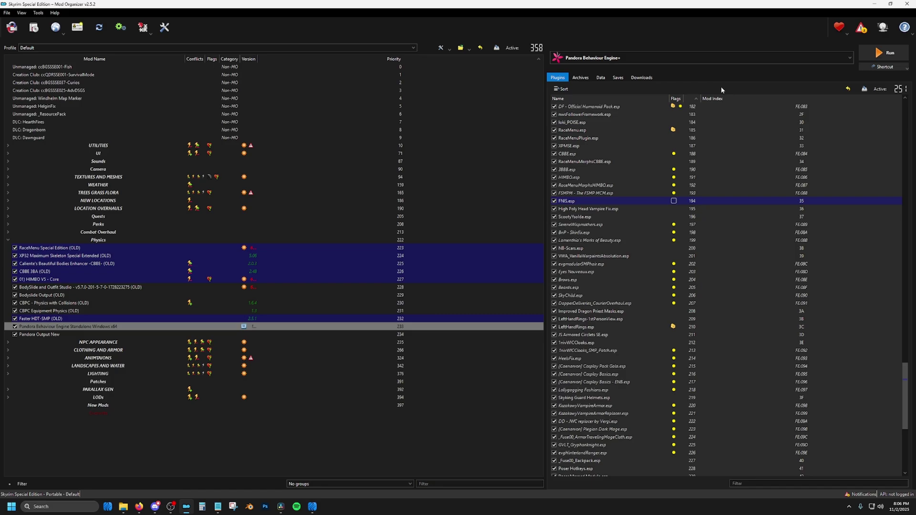
pyautogui.click(884, 52)
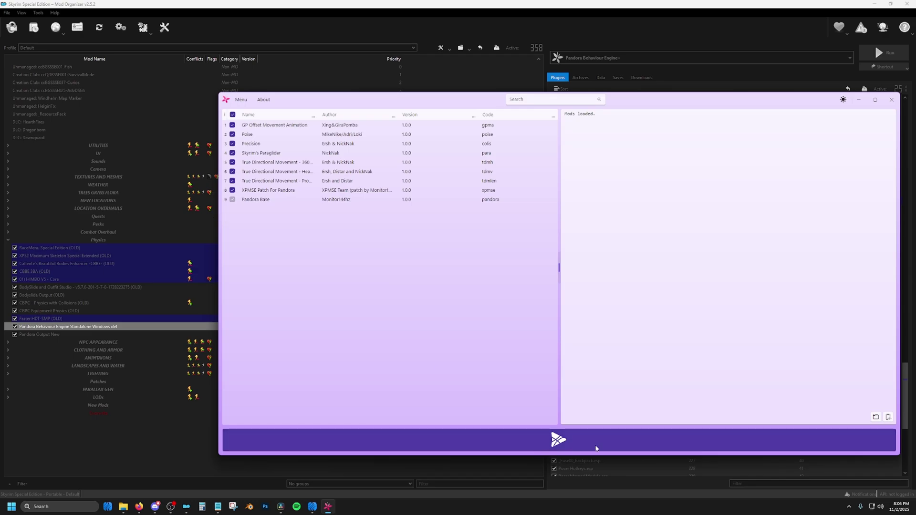
pyautogui.click(579, 443)
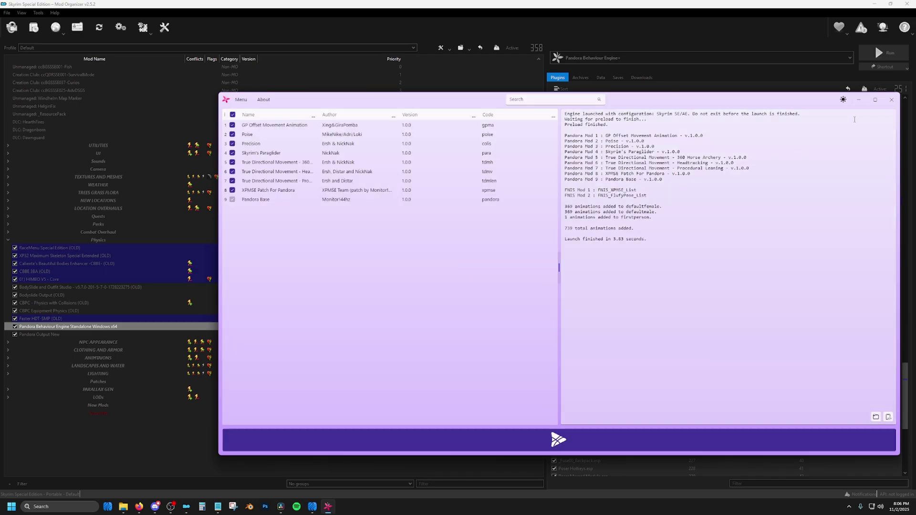
pyautogui.click(891, 100)
# Step: Select SKSE in the executables dropdown as the program to run
pyautogui.click(703, 57)
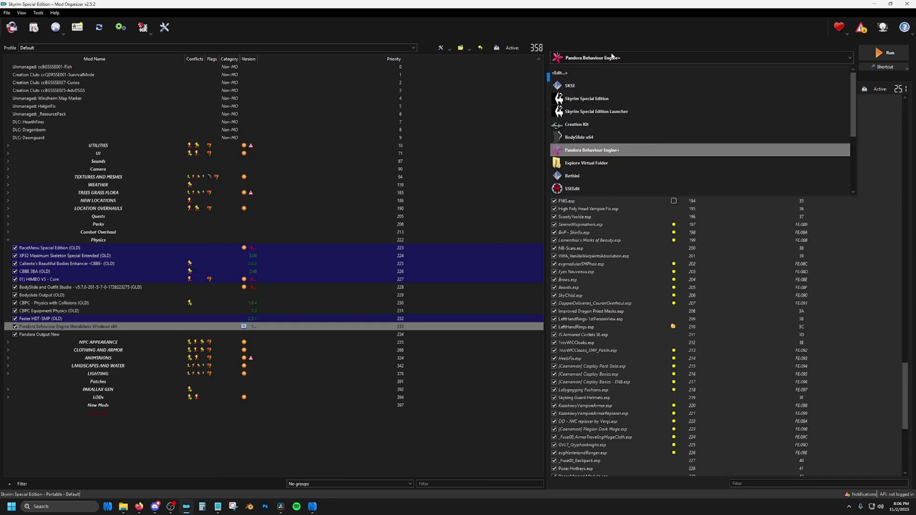
pyautogui.click(614, 85)
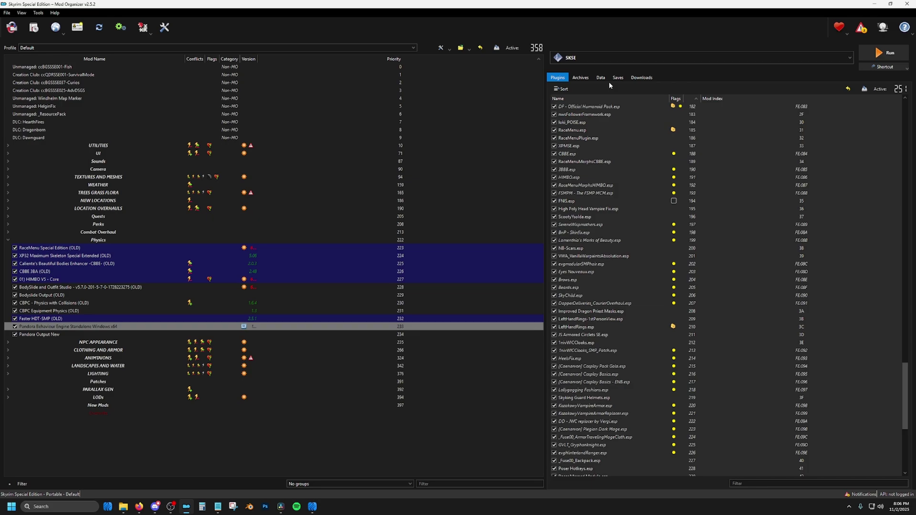